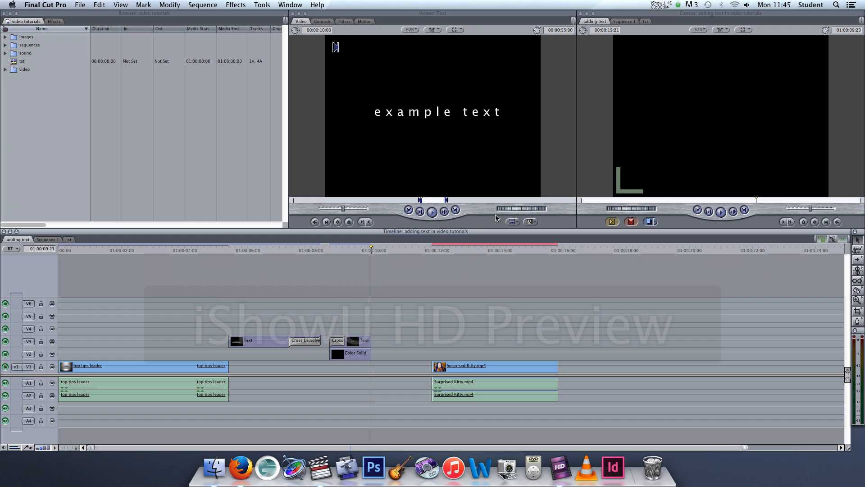
Generate a Text title and replace its sample wording with "example text"
{"action": "left_click", "coordinate": [531, 222]}
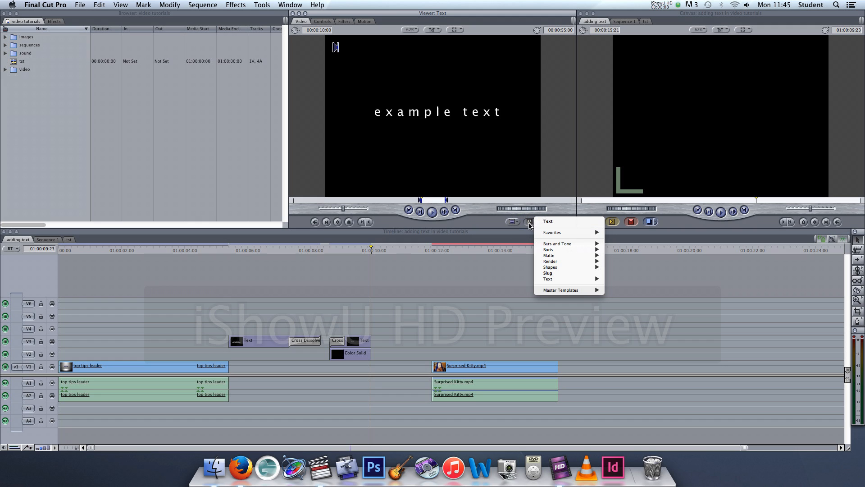
{"action": "mouse_move", "coordinate": [550, 281]}
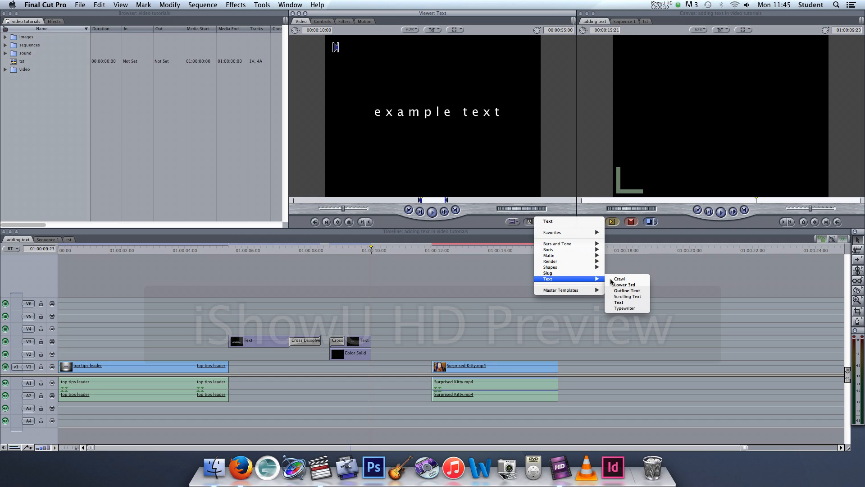
{"action": "left_click", "coordinate": [623, 303]}
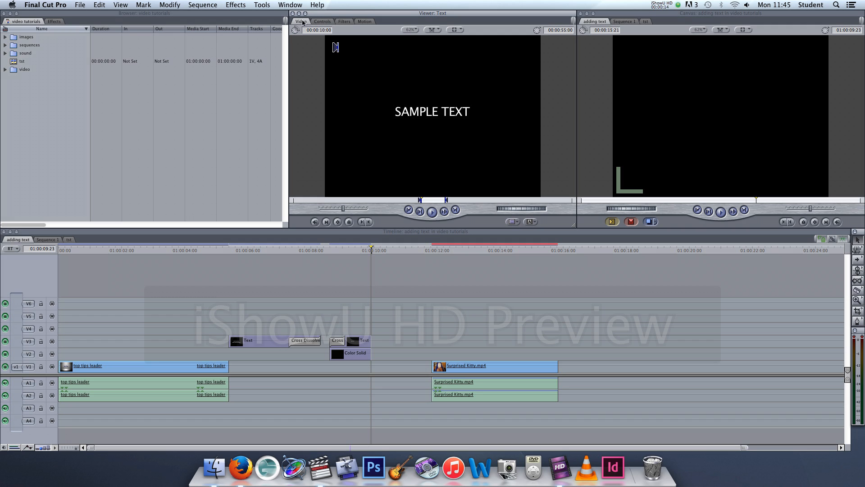
{"action": "left_click", "coordinate": [323, 22]}
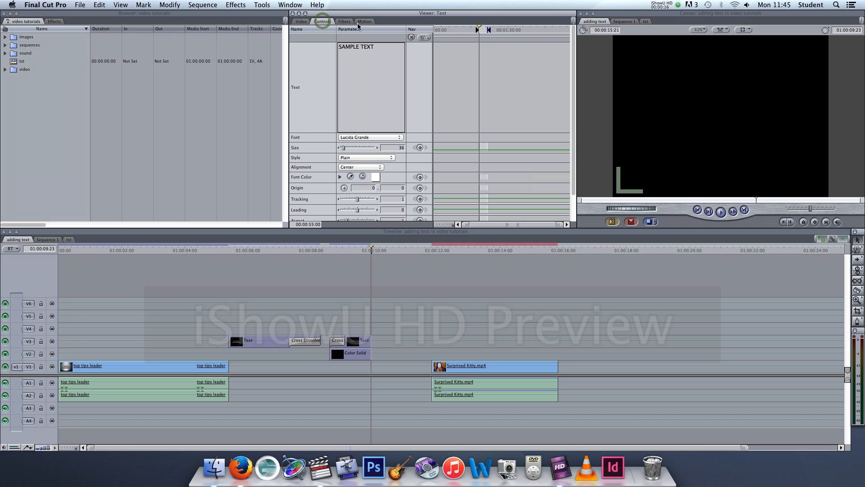
{"action": "triple_click", "coordinate": [372, 48]}
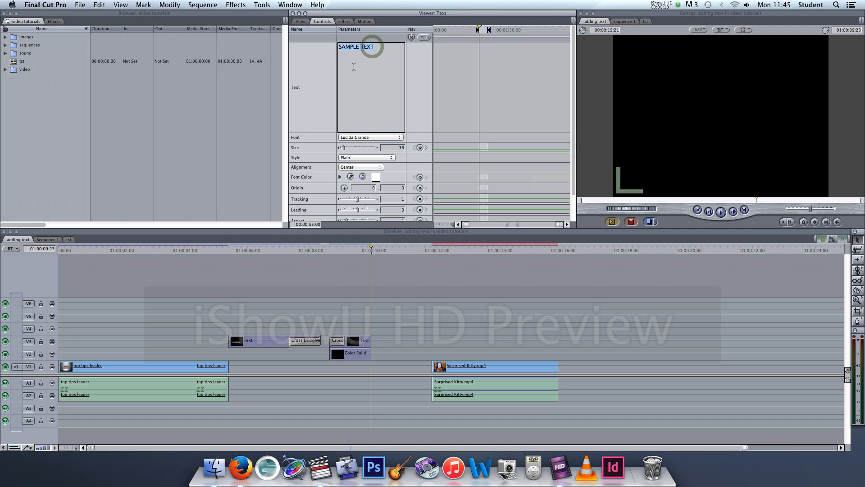
{"action": "type", "text": "example text"}
{"action": "left_click", "coordinate": [301, 22]}
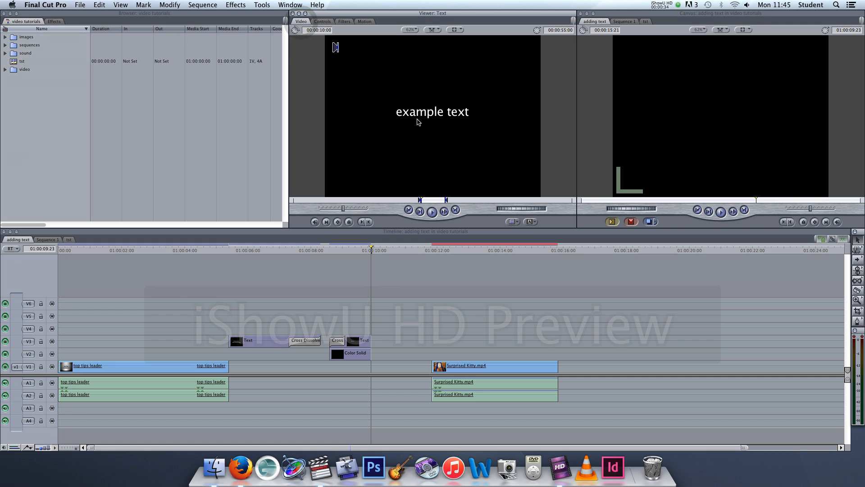
Place the text clip on V3 right after the existing Text clip, trim its end to the start of Surprised Kitty.mp4, and play it back
{"action": "left_click_drag", "start_coordinate": [419, 129], "coordinate": [382, 345]}
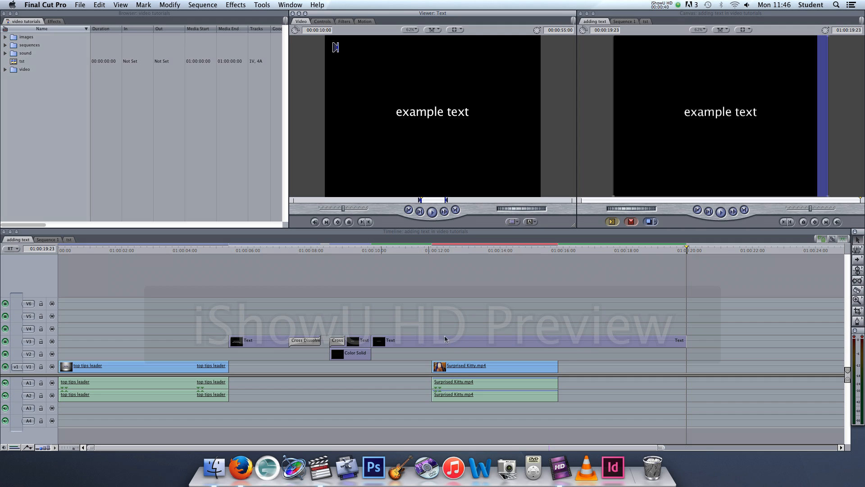
{"action": "left_click_drag", "start_coordinate": [685, 340], "coordinate": [435, 347]}
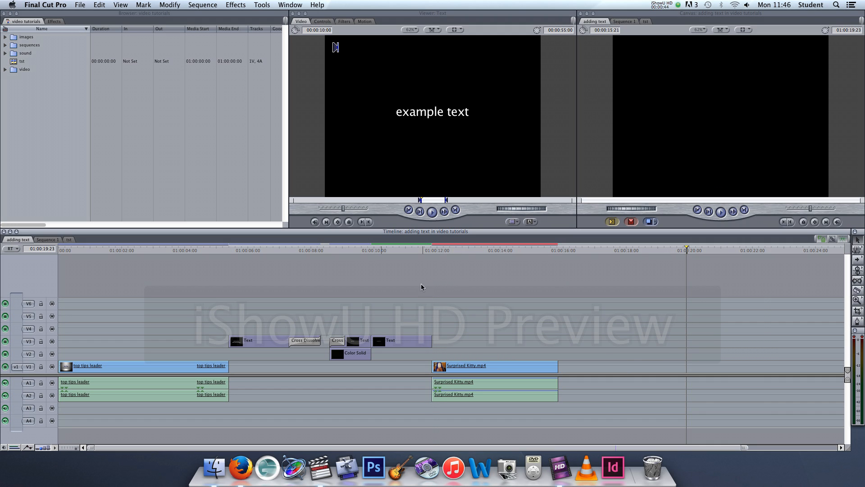
{"action": "left_click", "coordinate": [378, 250]}
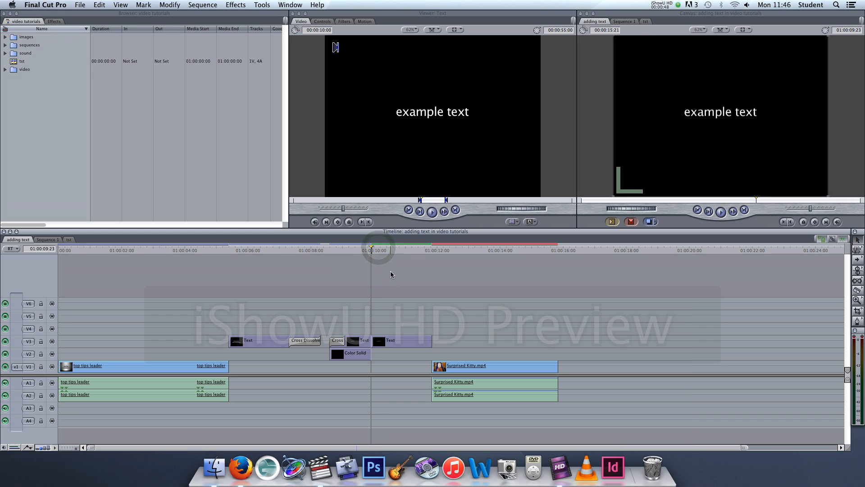
{"action": "key", "text": "space"}
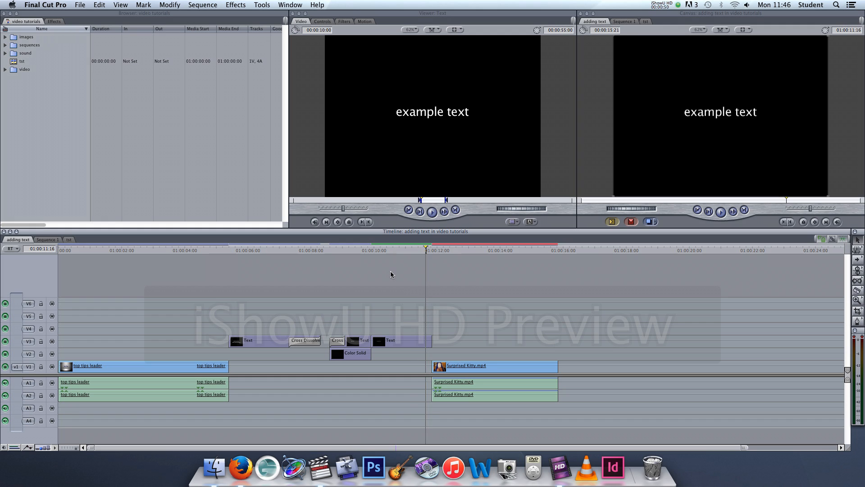
Add a Cross Dissolve at the end of the new V3 text clip and shorten it to a brief fade
{"action": "right_click", "coordinate": [431, 341]}
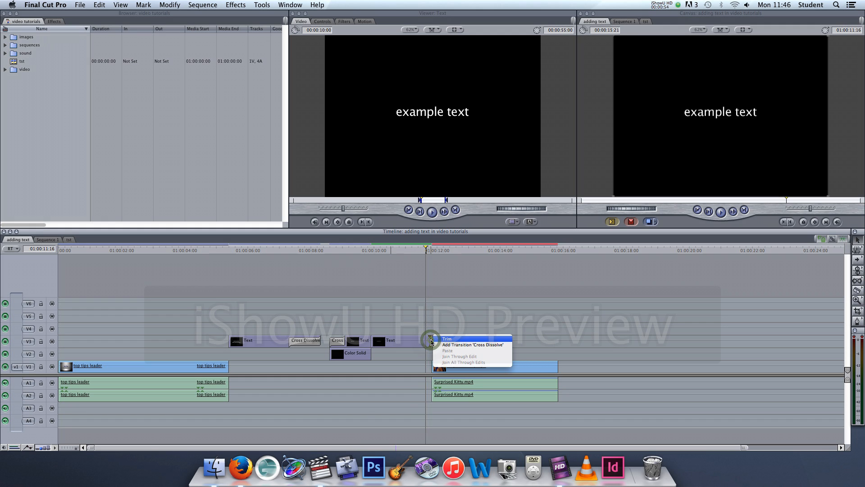
{"action": "left_click", "coordinate": [473, 344]}
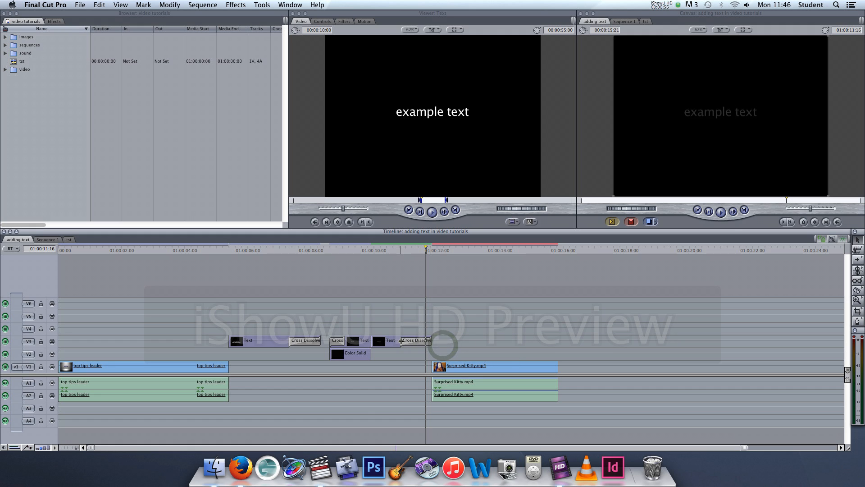
{"action": "left_click_drag", "start_coordinate": [400, 341], "coordinate": [421, 340]}
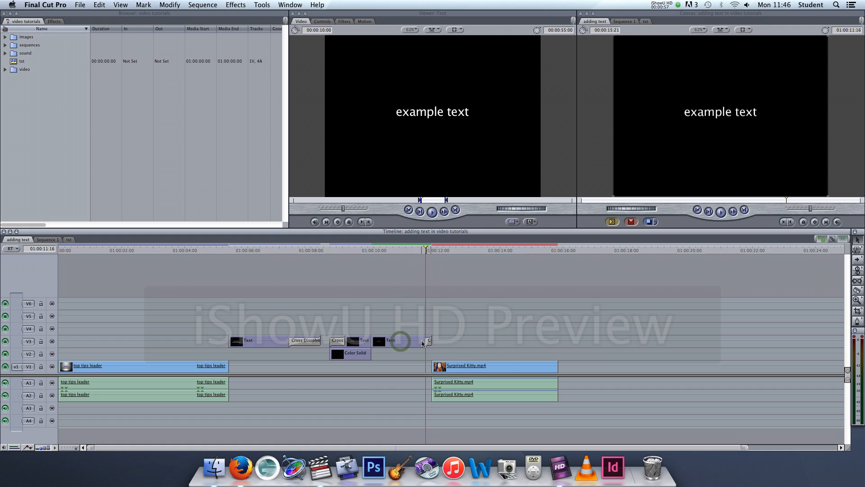
Shift the new clip's text slightly below the frame centre in the Canvas and enlarge it a little
{"action": "left_click", "coordinate": [399, 251]}
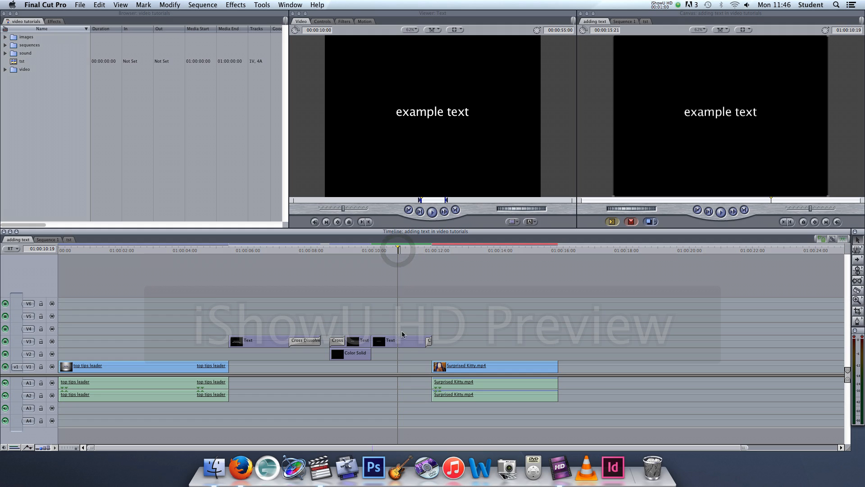
{"action": "left_click", "coordinate": [404, 342]}
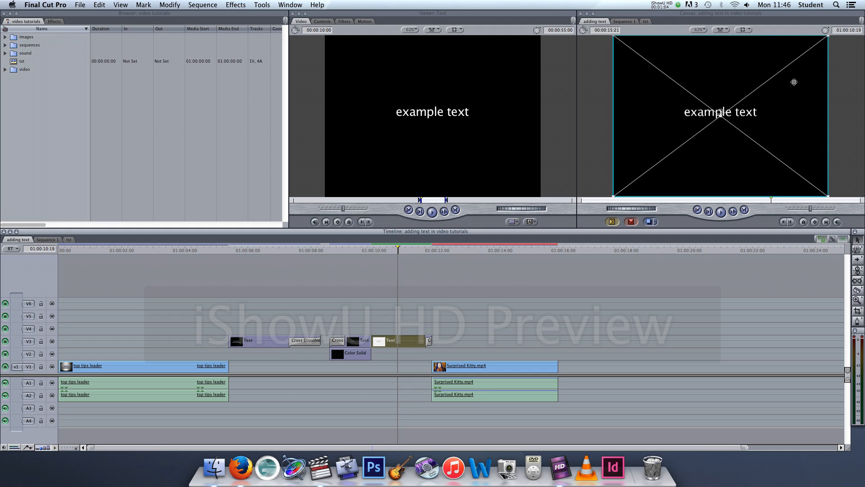
{"action": "mouse_move", "coordinate": [752, 122]}
{"action": "left_mouse_down"}
{"action": "mouse_move", "coordinate": [735, 158]}
{"action": "mouse_move", "coordinate": [720, 152]}
{"action": "mouse_move", "coordinate": [727, 100]}
{"action": "mouse_move", "coordinate": [779, 145]}
{"action": "mouse_move", "coordinate": [741, 168]}
{"action": "mouse_move", "coordinate": [749, 130]}
{"action": "mouse_move", "coordinate": [753, 138]}
{"action": "left_mouse_up"}
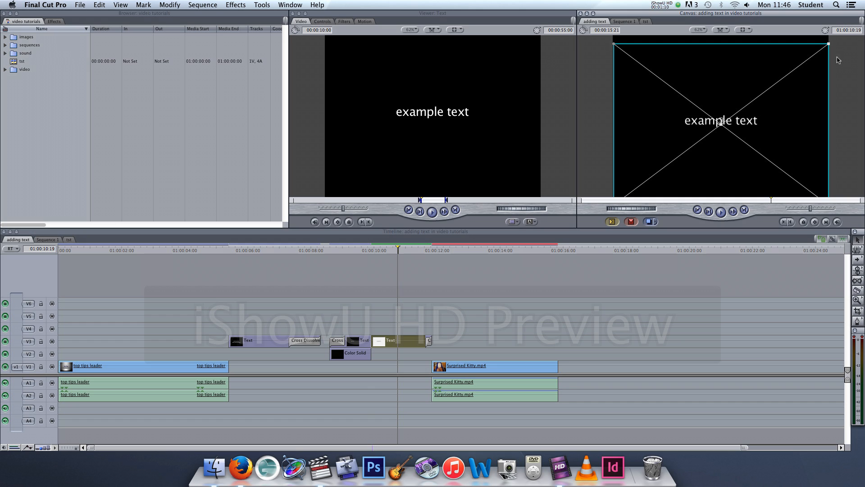
{"action": "mouse_move", "coordinate": [829, 43]}
{"action": "left_mouse_down"}
{"action": "mouse_move", "coordinate": [808, 63]}
{"action": "mouse_move", "coordinate": [849, 40]}
{"action": "mouse_move", "coordinate": [841, 53]}
{"action": "mouse_move", "coordinate": [833, 42]}
{"action": "left_mouse_up"}
{"action": "left_click_drag", "start_coordinate": [794, 111], "coordinate": [794, 109]}
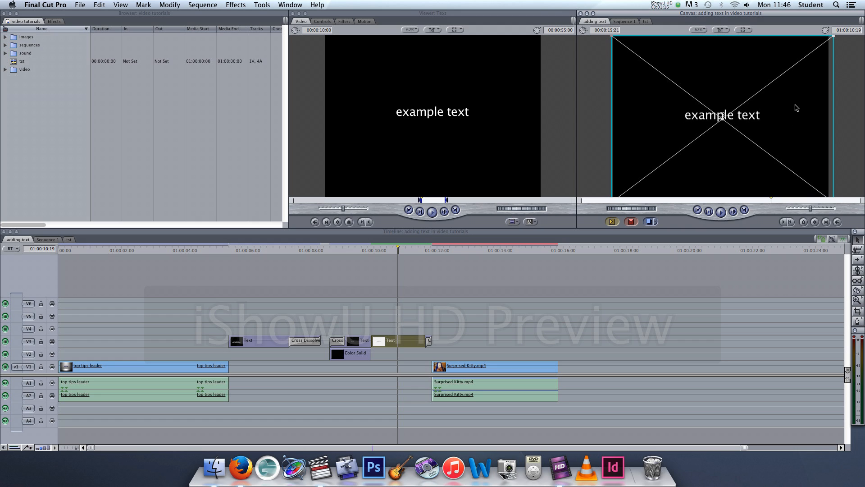
{"action": "left_click", "coordinate": [459, 276]}
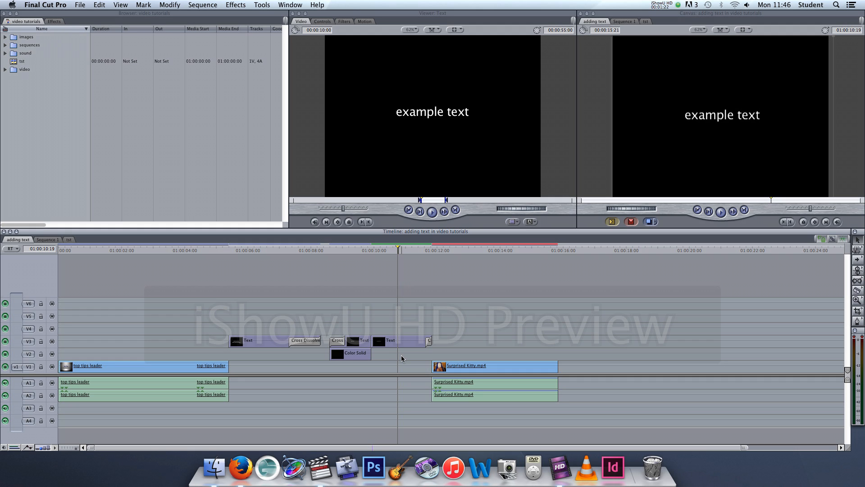
Place another "example text" clip on V3 at the start of Surprised Kitty.mp4 and trim it to end before 01:00:14:00
{"action": "left_click", "coordinate": [433, 251]}
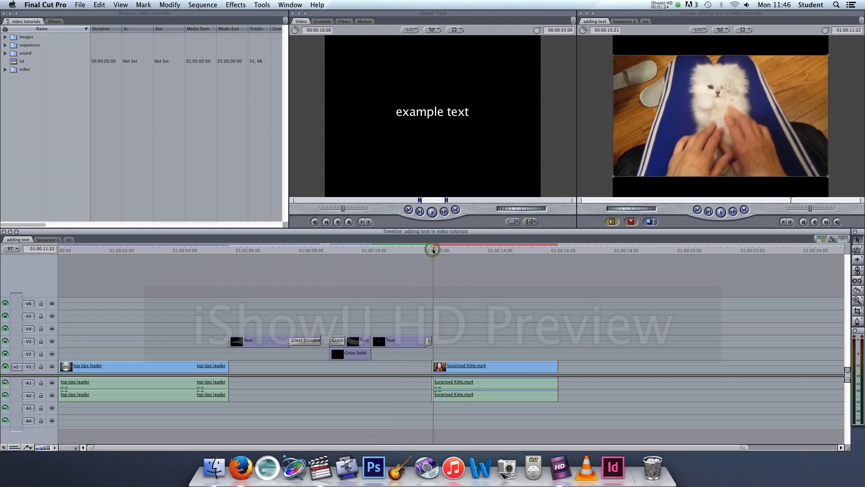
{"action": "left_click", "coordinate": [432, 251]}
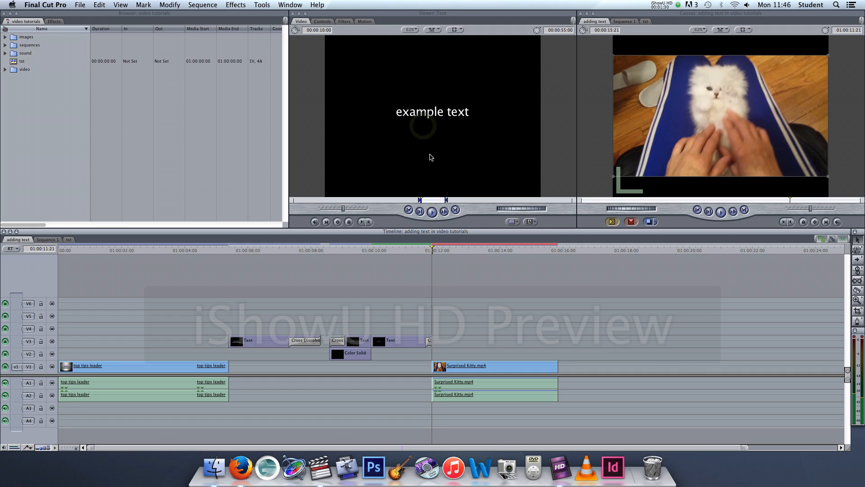
{"action": "left_click_drag", "start_coordinate": [425, 132], "coordinate": [443, 345]}
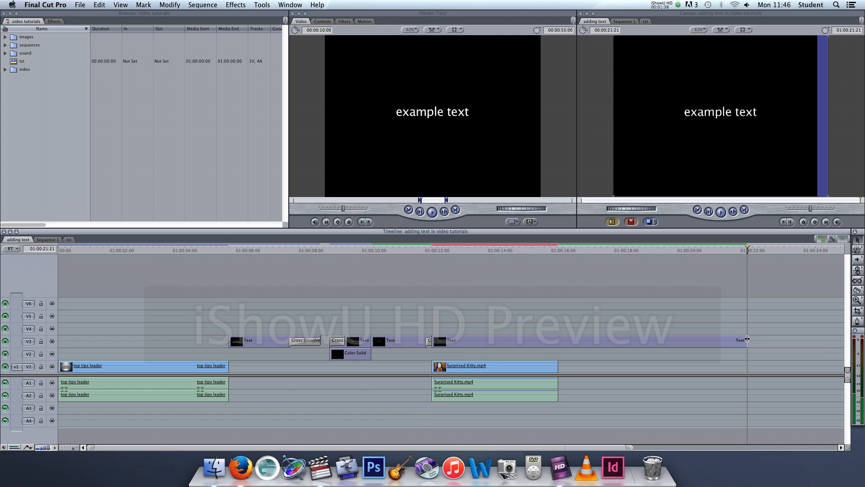
{"action": "left_click_drag", "start_coordinate": [747, 338], "coordinate": [484, 342]}
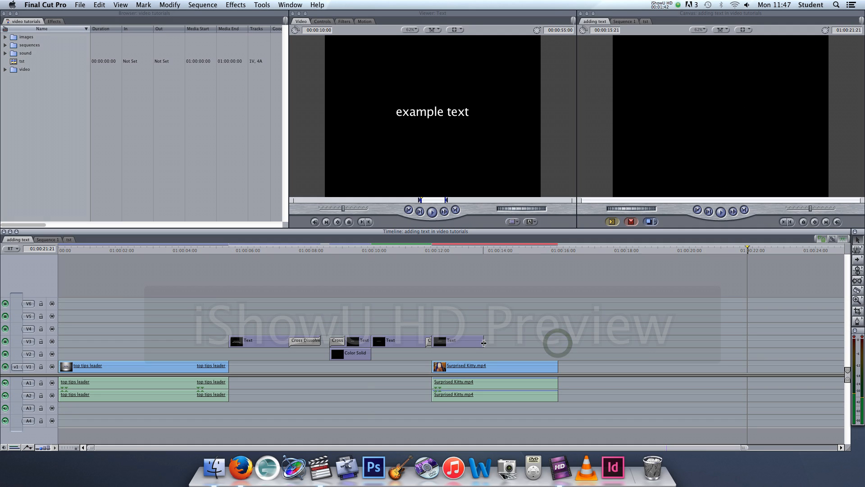
Move the text over Surprised Kitty.mp4 down to the lower edge of the video picture, centred horizontally
{"action": "left_click", "coordinate": [457, 251]}
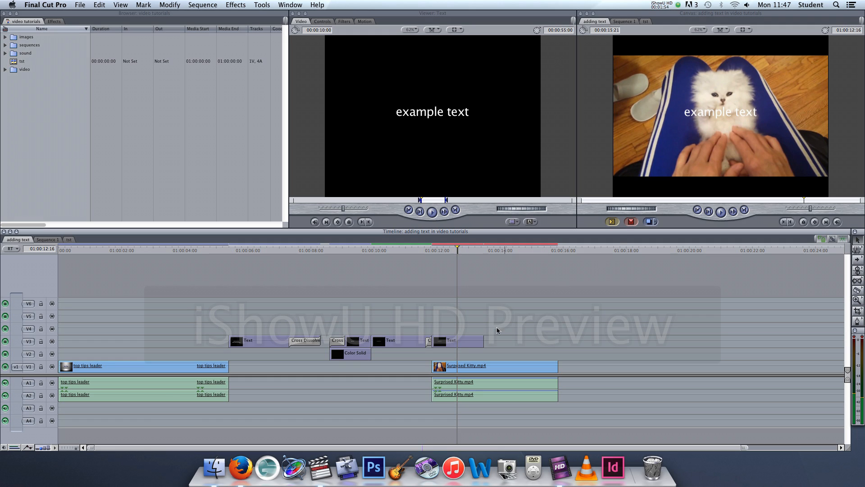
{"action": "left_click", "coordinate": [467, 340]}
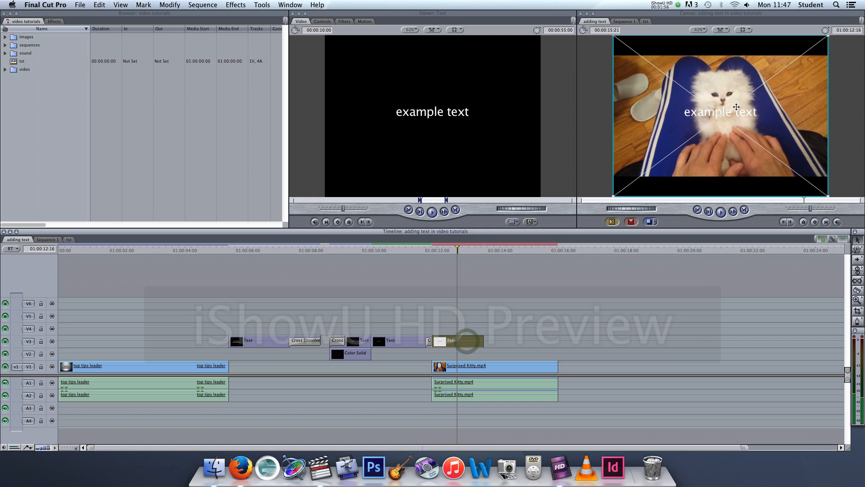
{"action": "left_click_drag", "start_coordinate": [731, 131], "coordinate": [744, 188]}
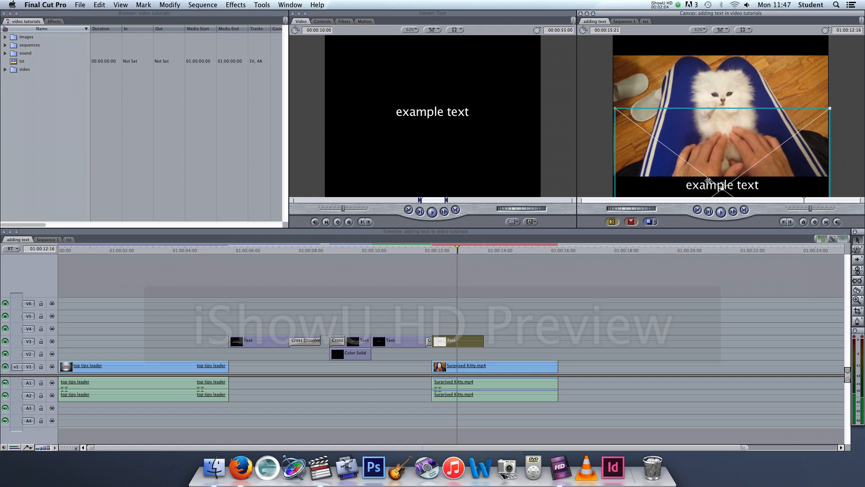
{"action": "mouse_move", "coordinate": [747, 187]}
{"action": "left_mouse_down"}
{"action": "mouse_move", "coordinate": [747, 85]}
{"action": "mouse_move", "coordinate": [727, 190]}
{"action": "mouse_move", "coordinate": [739, 189]}
{"action": "left_mouse_up"}
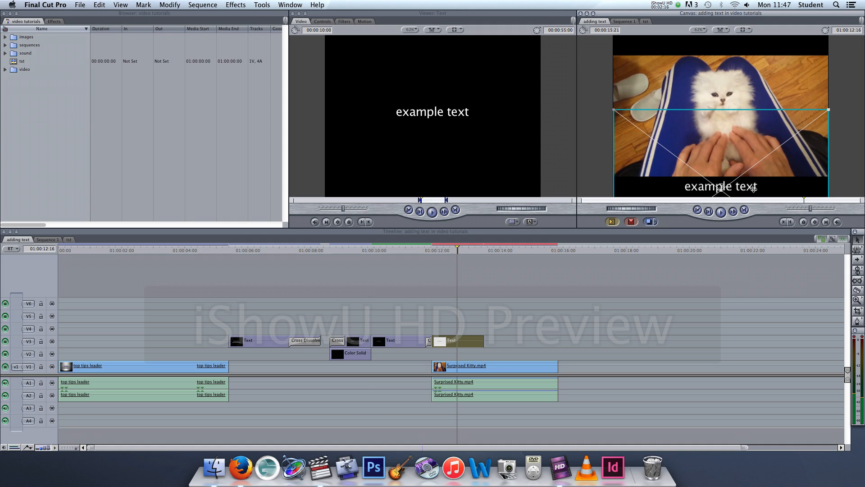
{"action": "mouse_move", "coordinate": [753, 189]}
{"action": "left_mouse_down"}
{"action": "mouse_move", "coordinate": [755, 172]}
{"action": "mouse_move", "coordinate": [756, 182]}
{"action": "left_mouse_up"}
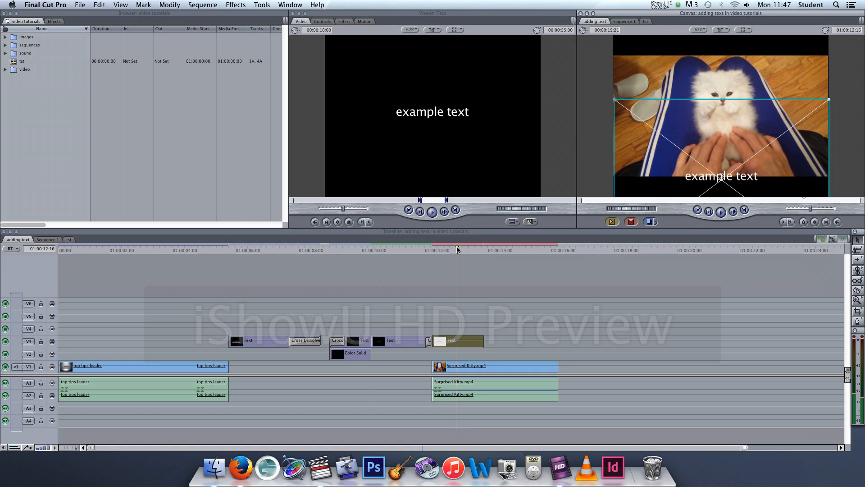
Set the playhead at the start of Surprised Kitty.mp4, then generate a Color matte and make it black
{"action": "left_click_drag", "start_coordinate": [457, 249], "coordinate": [433, 249]}
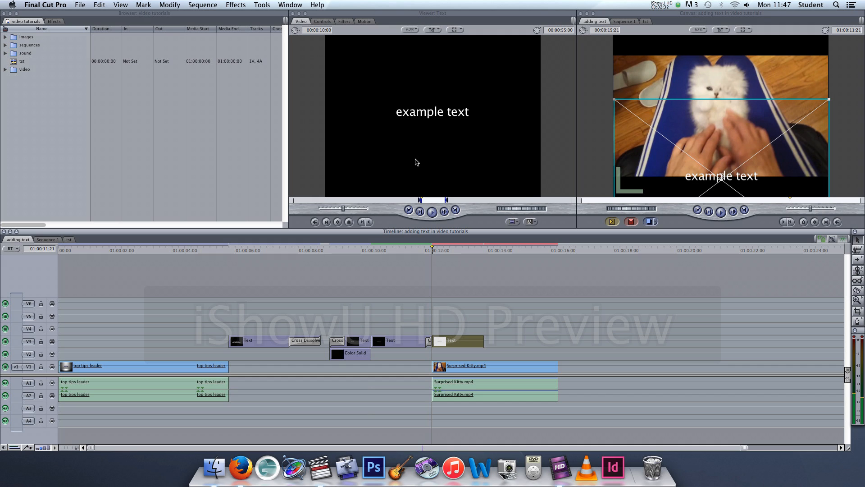
{"action": "left_click", "coordinate": [536, 220]}
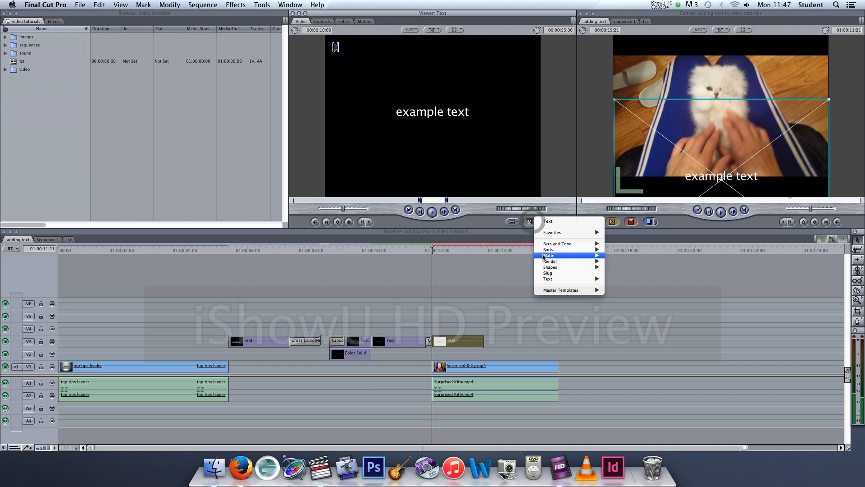
{"action": "mouse_move", "coordinate": [547, 257]}
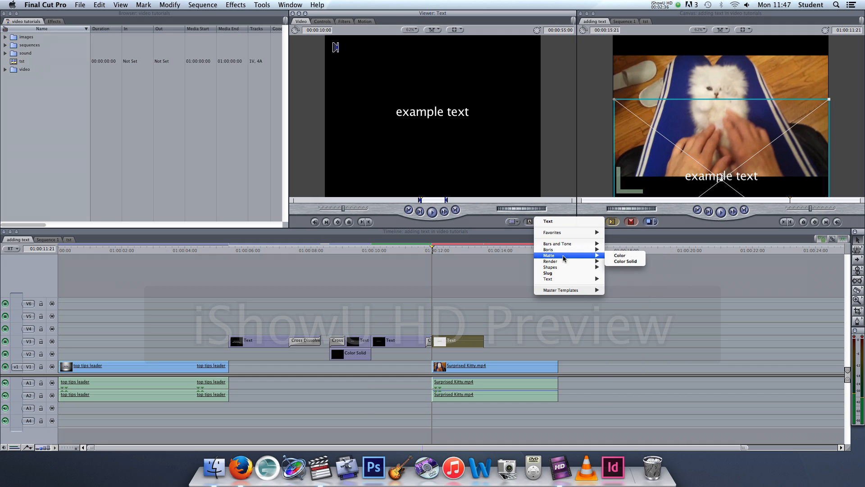
{"action": "left_click", "coordinate": [630, 257]}
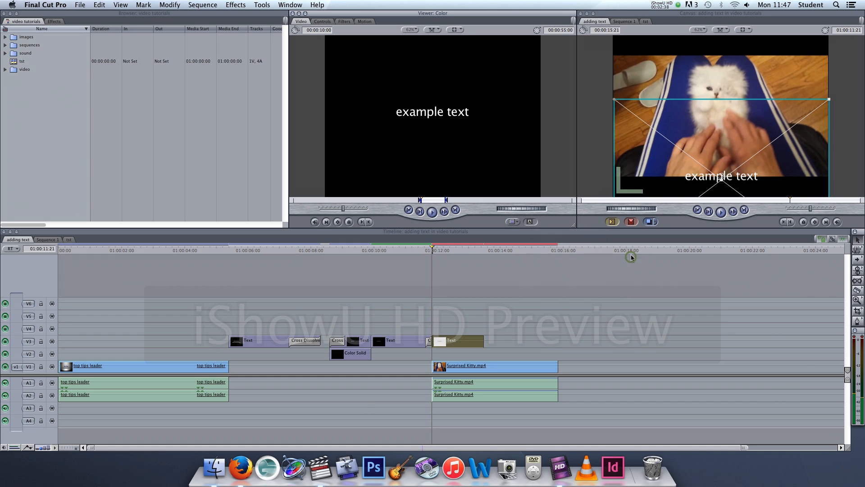
{"action": "left_click", "coordinate": [328, 23]}
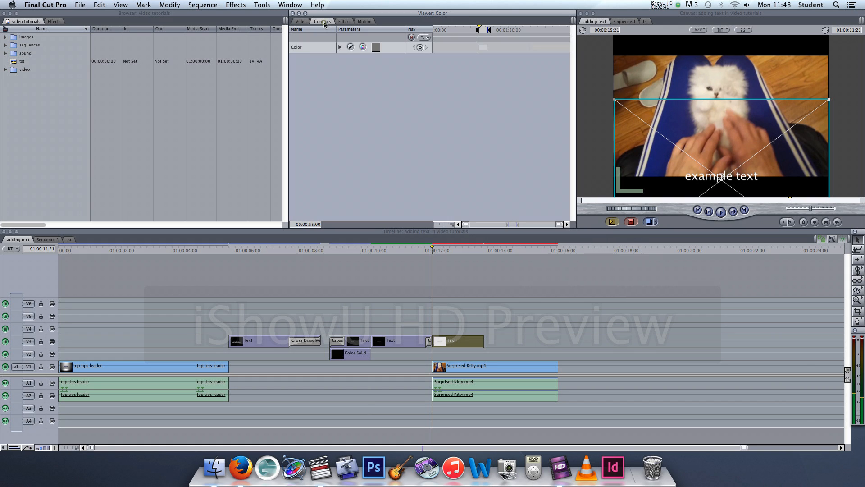
{"action": "left_click", "coordinate": [374, 47]}
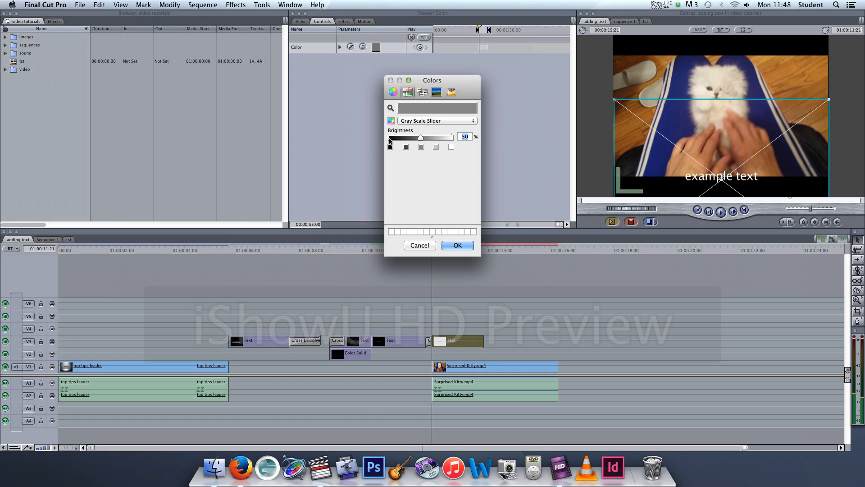
{"action": "left_click", "coordinate": [389, 138]}
{"action": "left_click", "coordinate": [466, 247]}
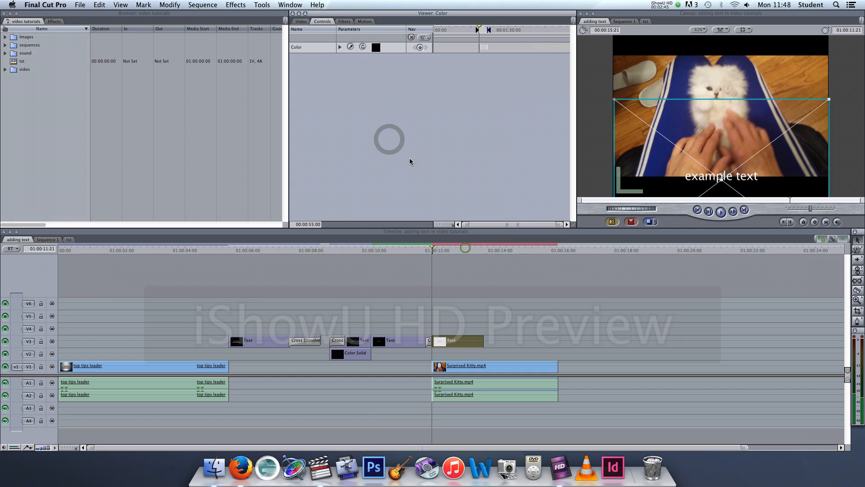
Place the black Color matte on V2 beneath the text over Surprised Kitty.mp4 and trim its end to match the text clip
{"action": "left_click", "coordinate": [300, 21]}
{"action": "left_click", "coordinate": [423, 126]}
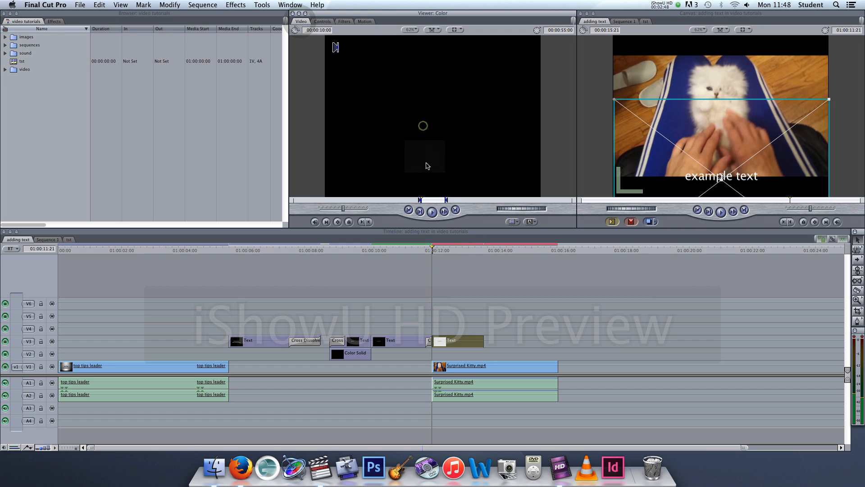
{"action": "left_click_drag", "start_coordinate": [446, 243], "coordinate": [441, 355]}
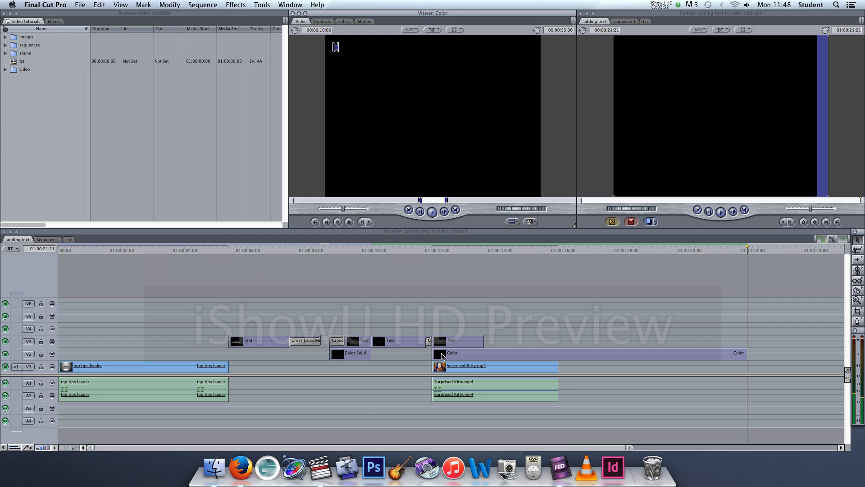
{"action": "left_click_drag", "start_coordinate": [747, 353], "coordinate": [483, 353]}
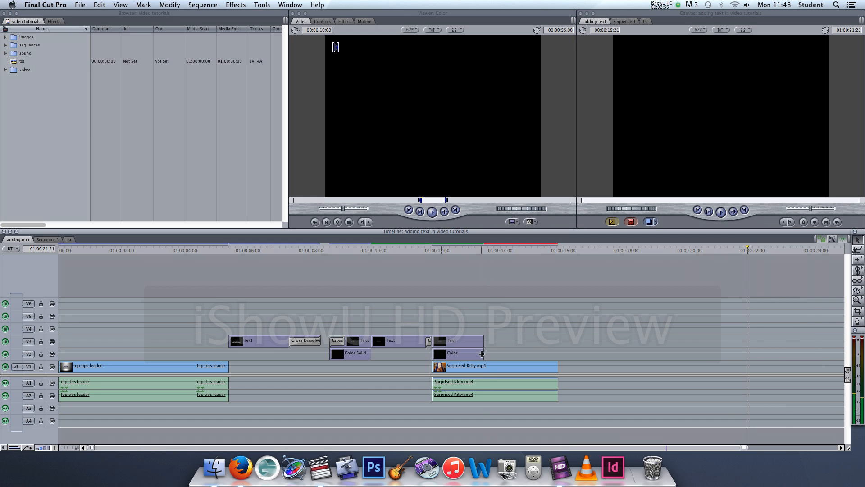
Crop the V2 Color matte from its upper edge so it only covers a strip behind the "example text" title
{"action": "left_click", "coordinate": [453, 251]}
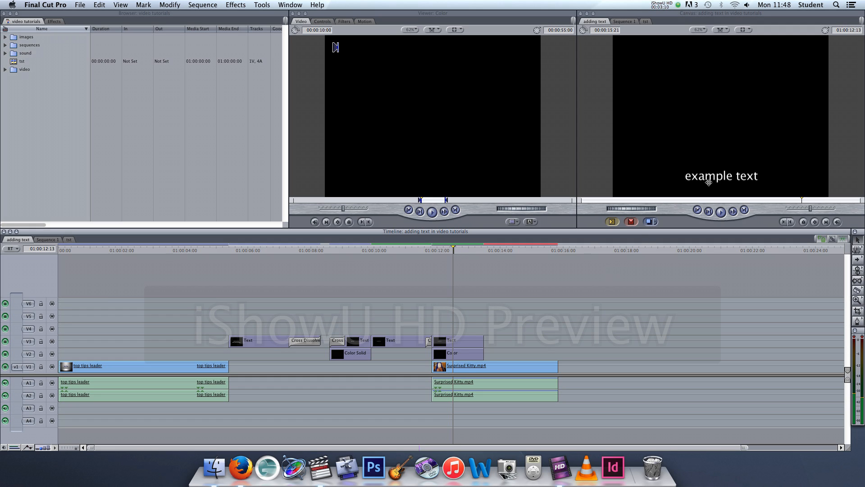
{"action": "left_click", "coordinate": [460, 356]}
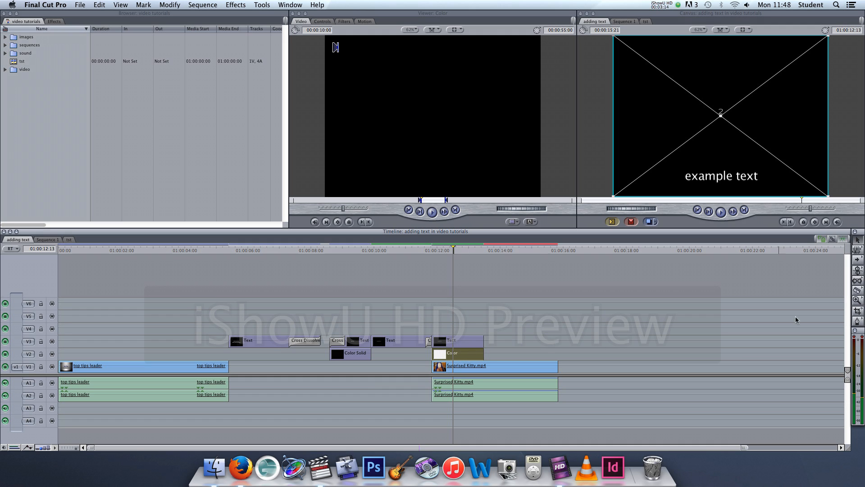
{"action": "left_click", "coordinate": [858, 311]}
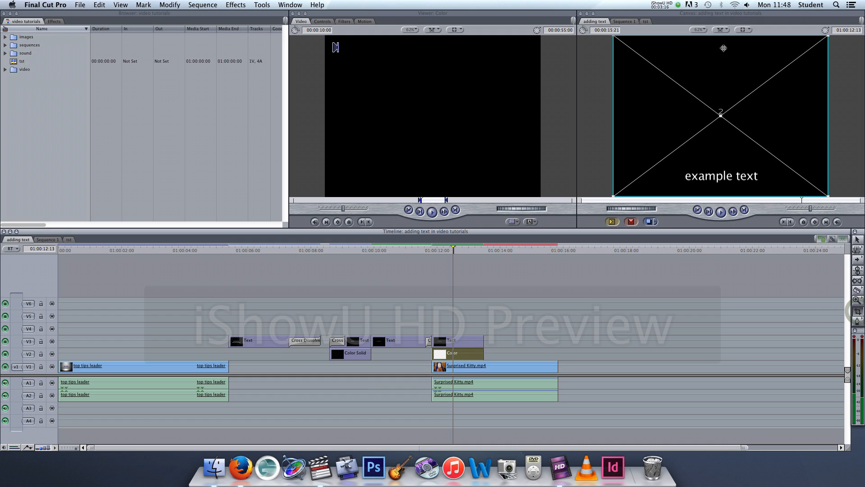
{"action": "left_click_drag", "start_coordinate": [720, 39], "coordinate": [723, 158]}
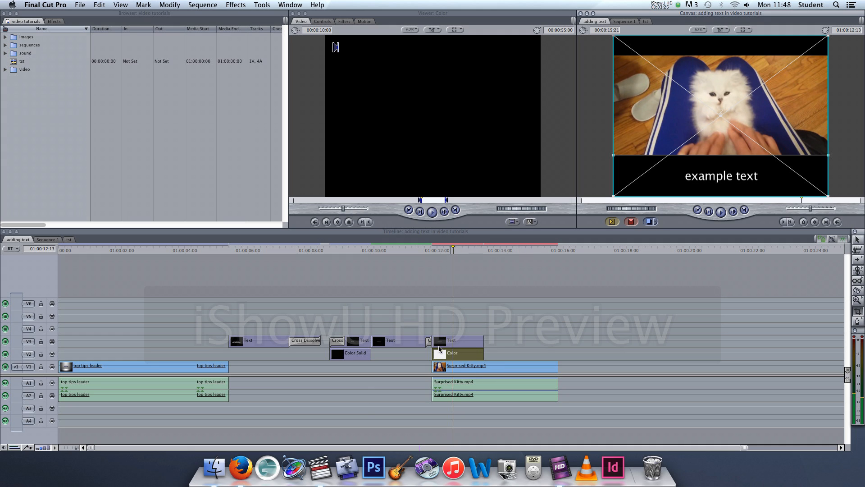
Show the clip overlays in the Timeline and lower the Color matte's opacity so the strip is semi-transparent
{"action": "left_click", "coordinate": [28, 447]}
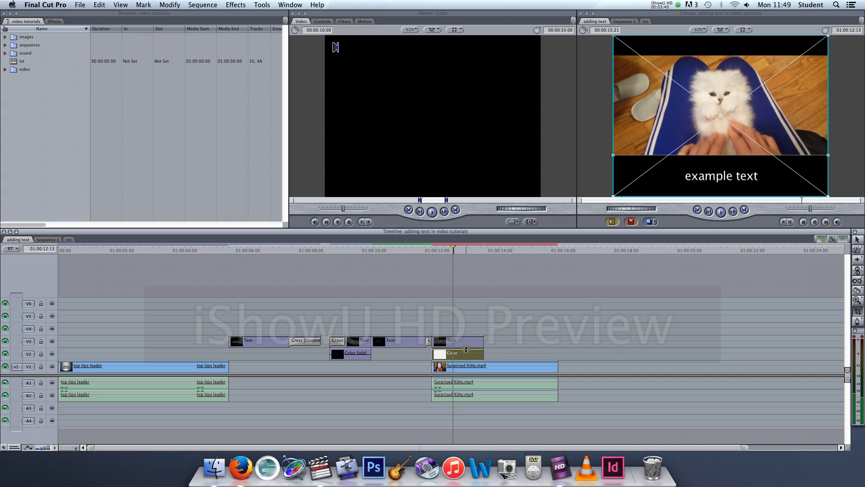
{"action": "left_click_drag", "start_coordinate": [466, 349], "coordinate": [466, 355]}
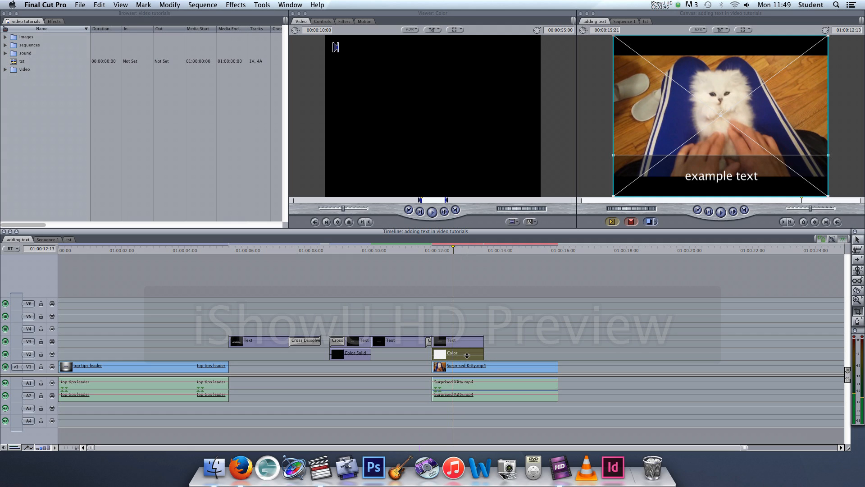
Enlarge Surprised Kitty.mp4 in the Canvas until it fills the whole frame height without black bars
{"action": "left_click", "coordinate": [469, 372]}
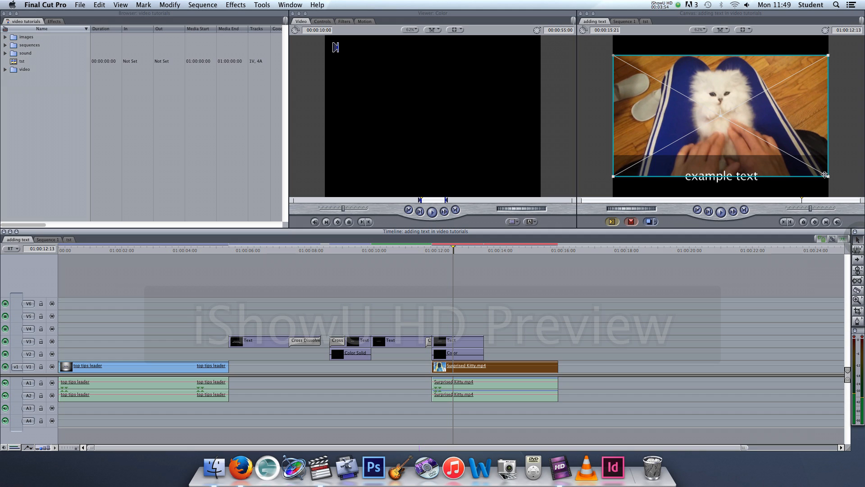
{"action": "left_click_drag", "start_coordinate": [828, 177], "coordinate": [847, 212]}
{"action": "left_click_drag", "start_coordinate": [833, 134], "coordinate": [829, 139]}
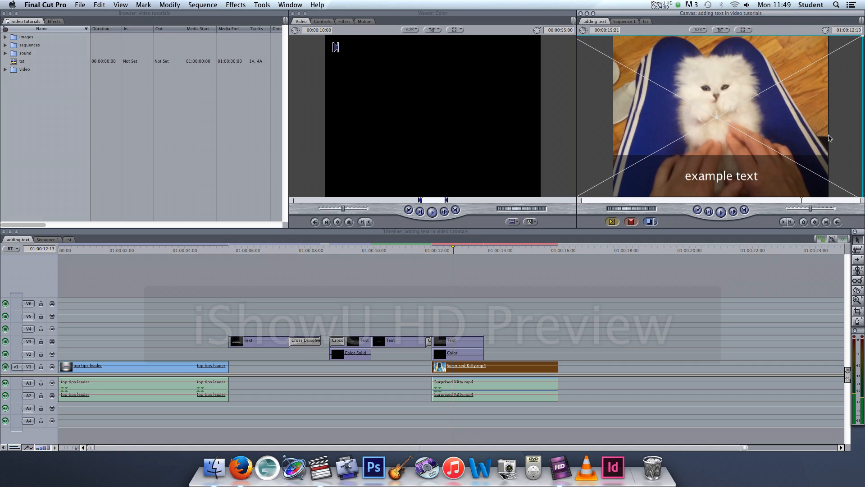
Fine-tune the opacity of the Color matte on V2 and set the playhead to 01:00:12:03
{"action": "left_click", "coordinate": [475, 355]}
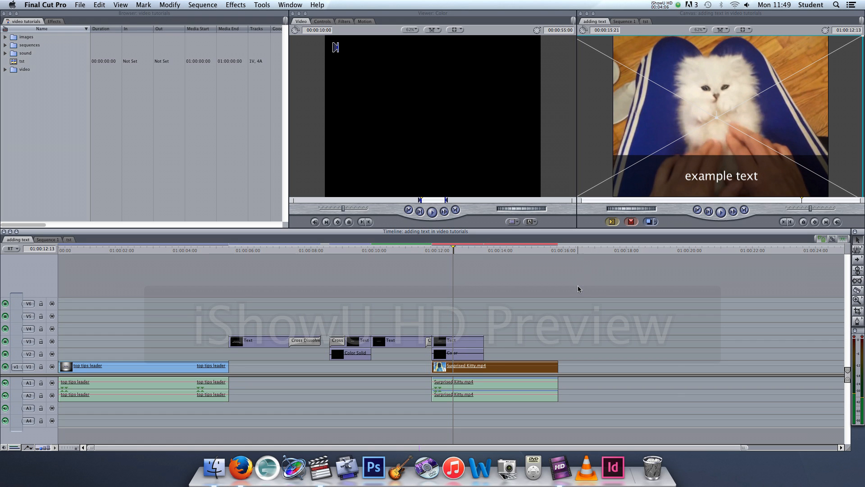
{"action": "left_click", "coordinate": [441, 251]}
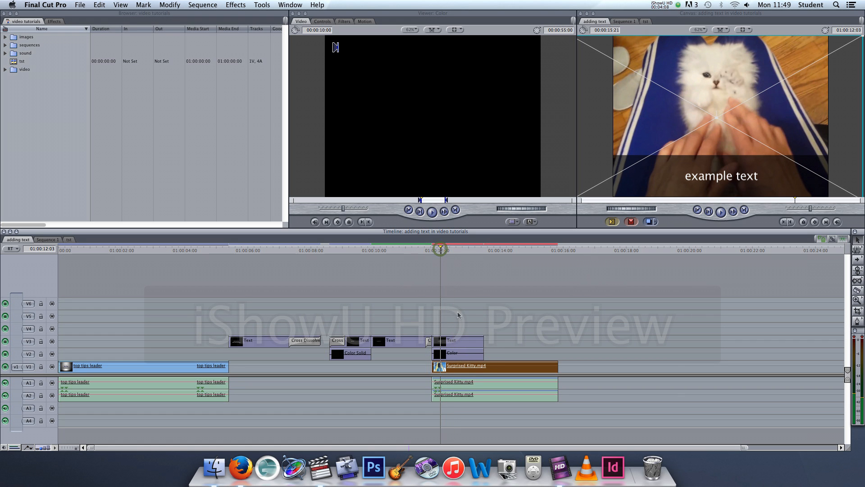